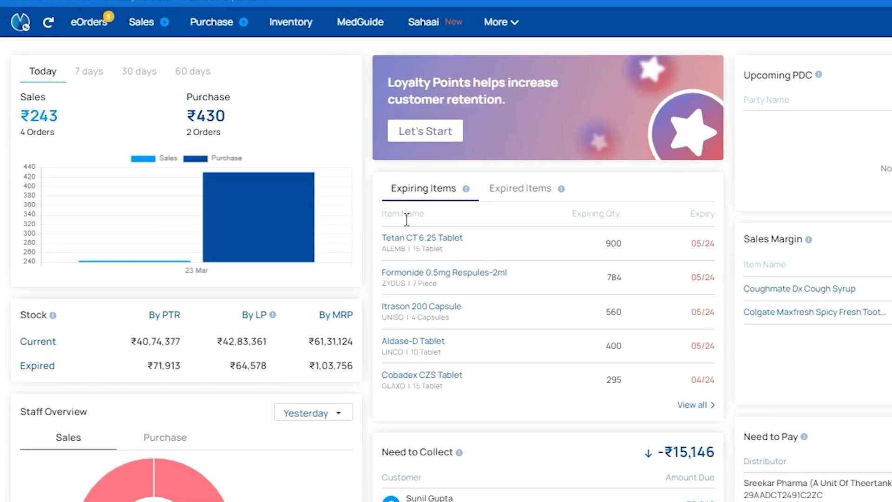
Open the Inventory page from the top navigation bar.
{"action": "left_click", "coordinate": [320, 17]}
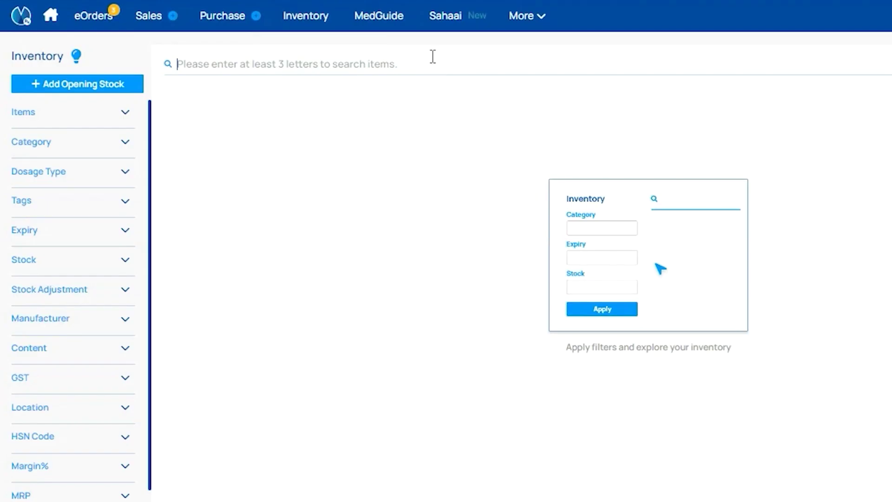
Filter the inventory to Only Newly Added Items and start mapping Hair Master Tabs.
{"action": "left_click", "coordinate": [32, 51]}
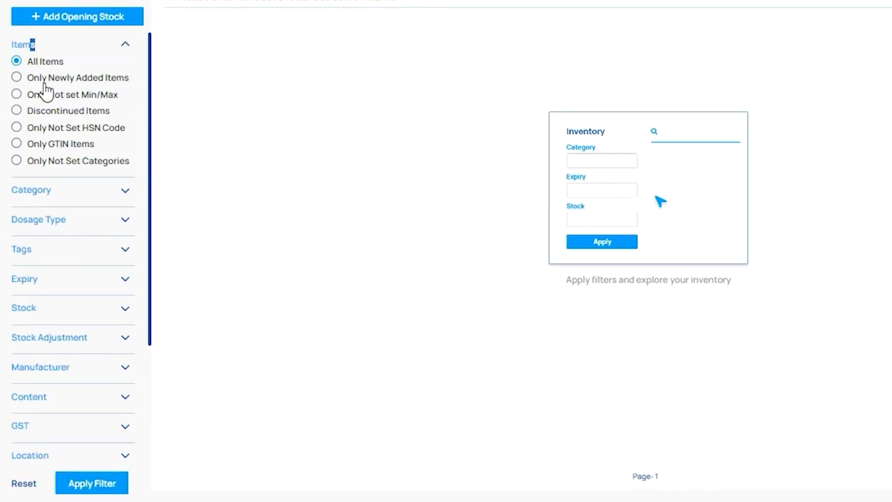
{"action": "left_click", "coordinate": [34, 80]}
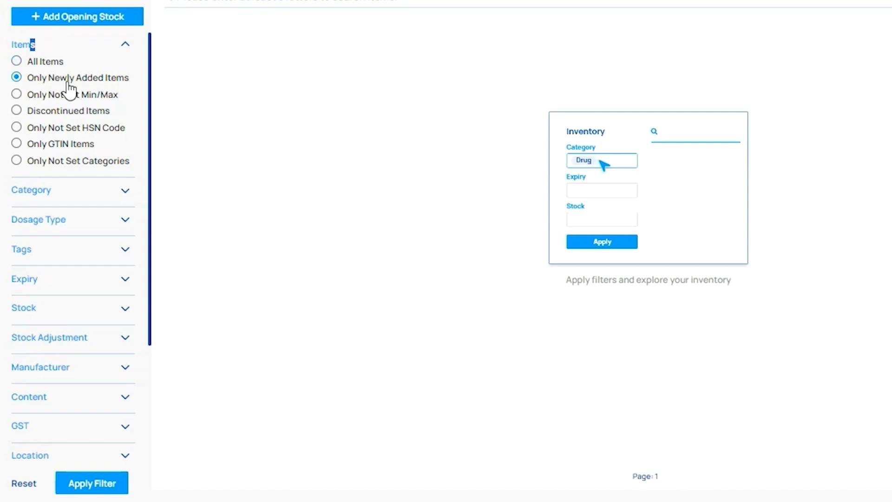
{"action": "left_click", "coordinate": [90, 483]}
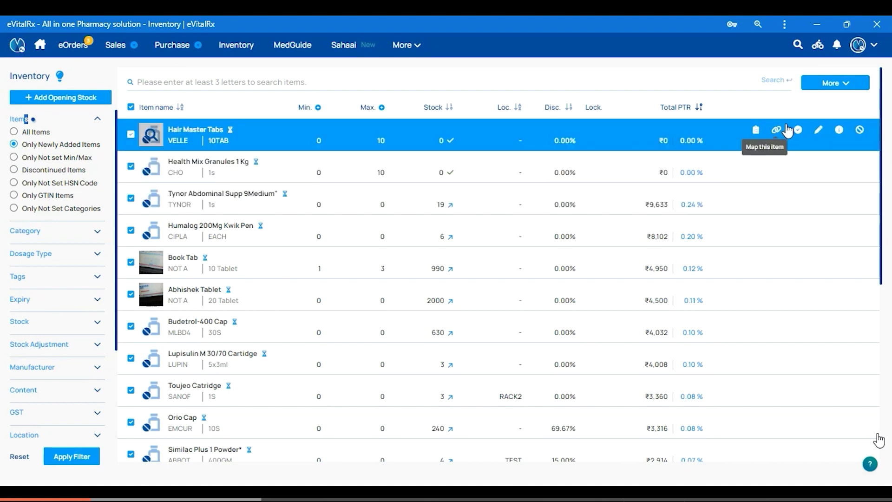
{"action": "left_click", "coordinate": [776, 130]}
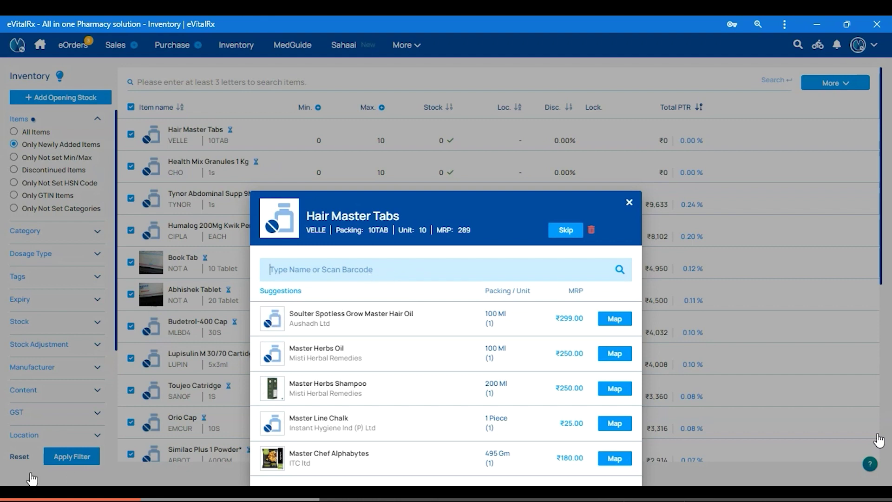
Search 'hair master tab' and pick Master Cold Plus Tablet as the match.
{"action": "type", "text": "hair master tab"}
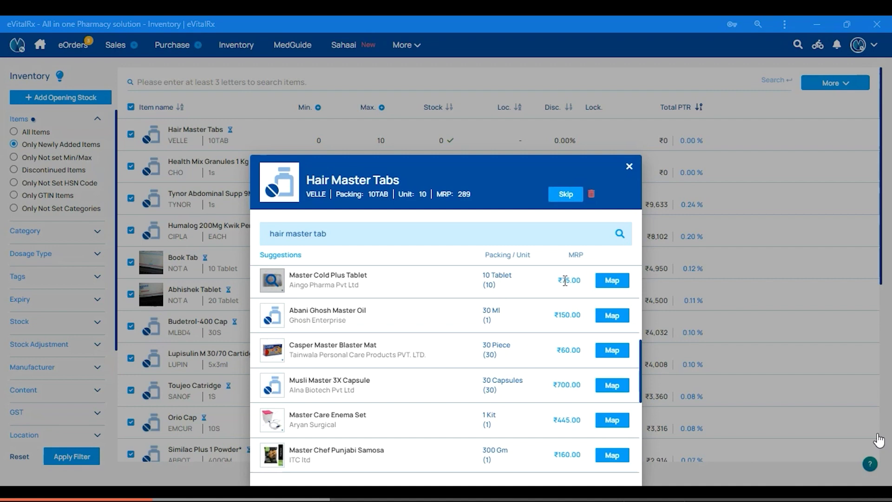
{"action": "left_click", "coordinate": [614, 281]}
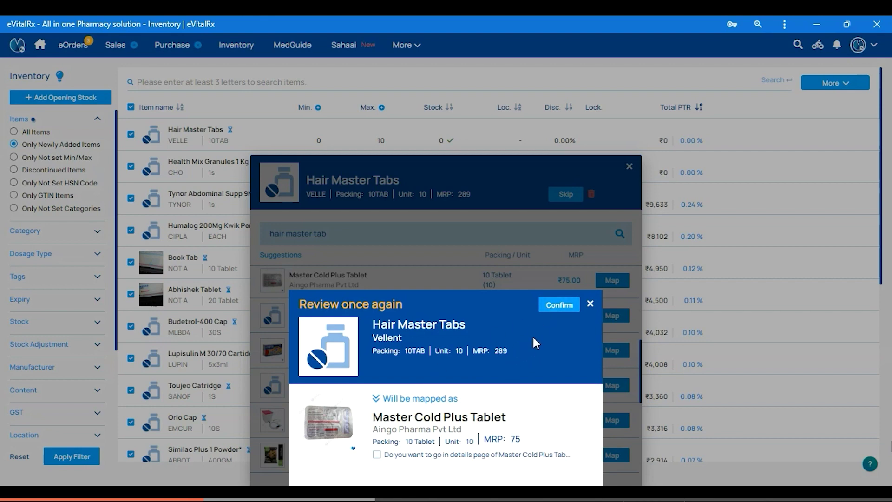
Confirm the Hair Master Tabs to Master Cold Plus Tablet mapping, then open the account menu.
{"action": "left_click", "coordinate": [560, 306]}
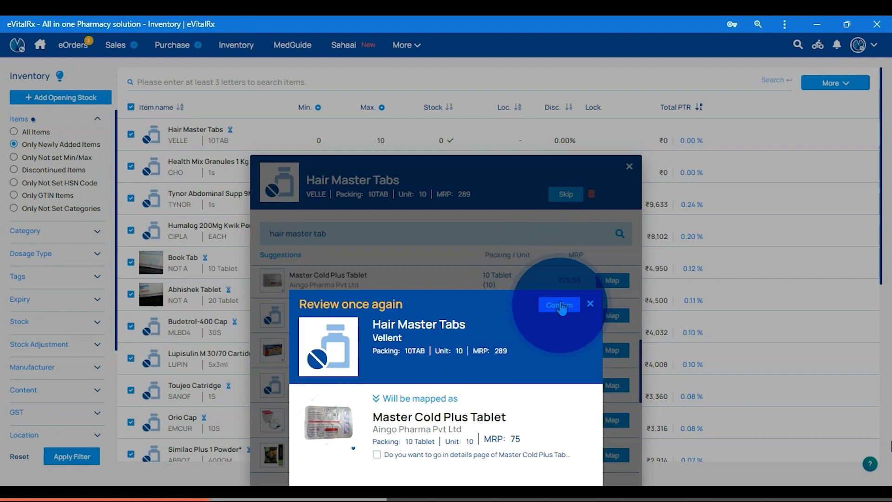
{"action": "left_click", "coordinate": [431, 278]}
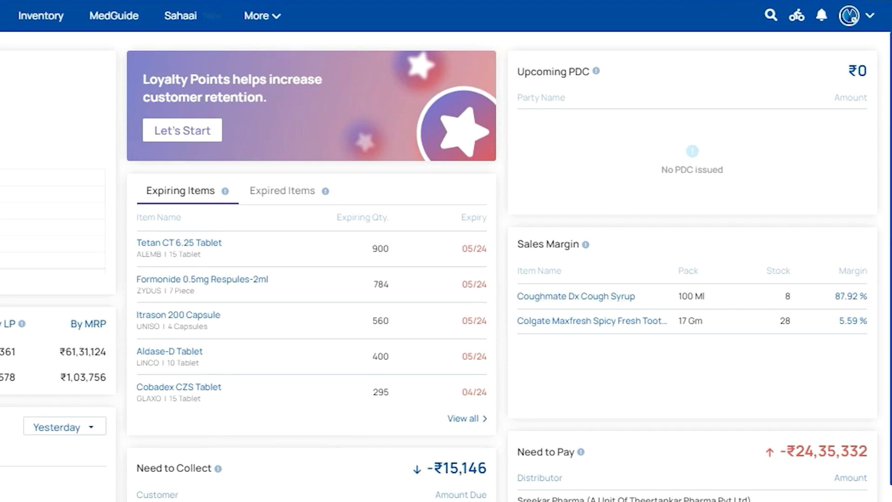
{"action": "left_click", "coordinate": [869, 21]}
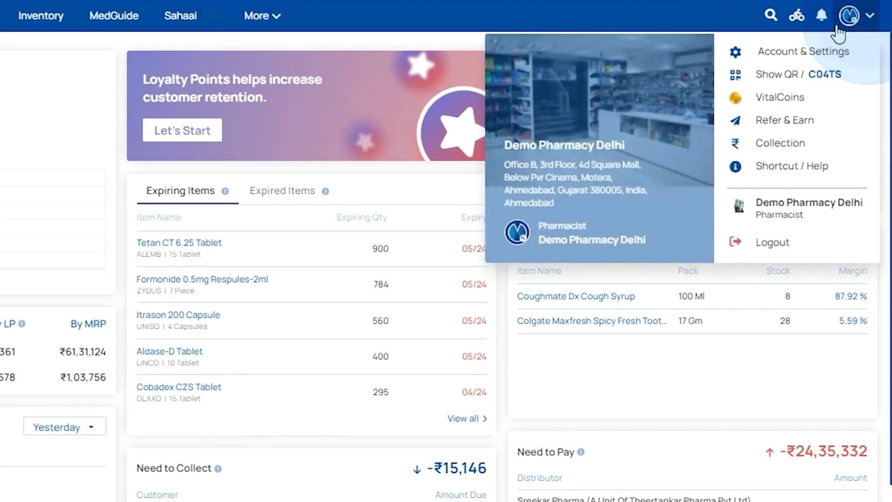
Go to Account & Settings and open the Data Migration summary.
{"action": "left_click", "coordinate": [824, 55]}
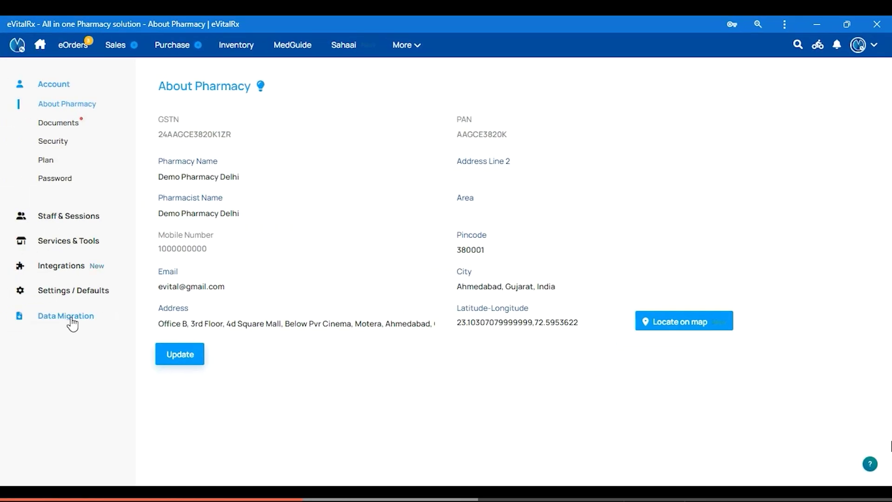
{"action": "left_click", "coordinate": [60, 321]}
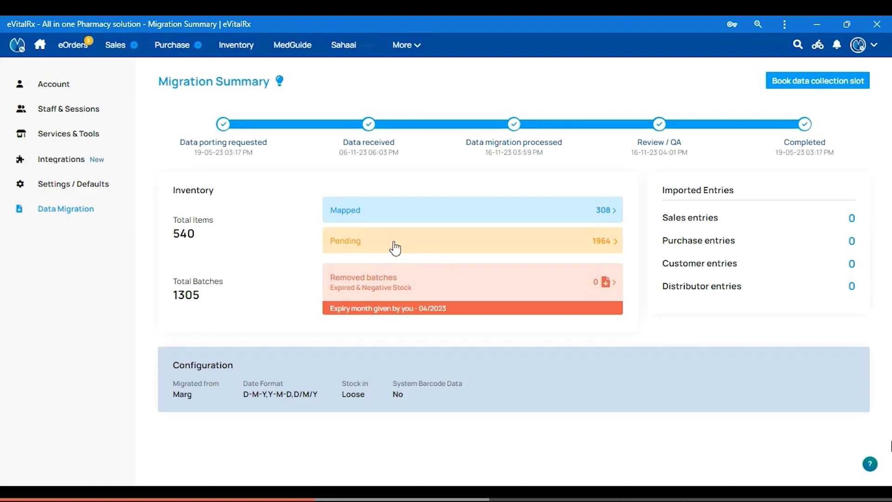
{"action": "left_click_drag", "start_coordinate": [171, 194], "coordinate": [228, 197]}
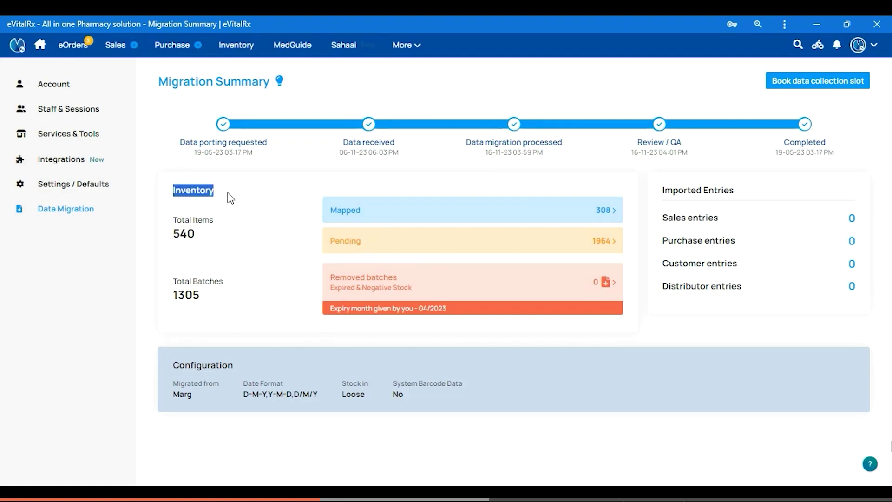
{"action": "left_click", "coordinate": [228, 196]}
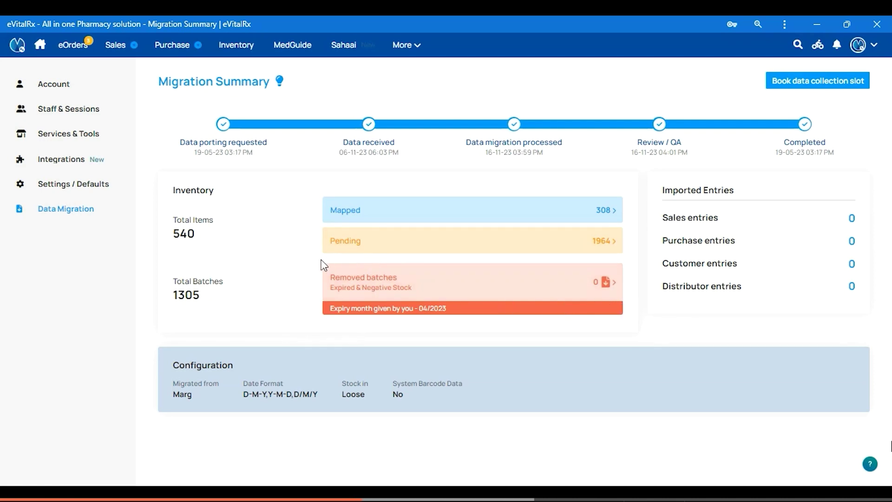
{"action": "left_click", "coordinate": [364, 220]}
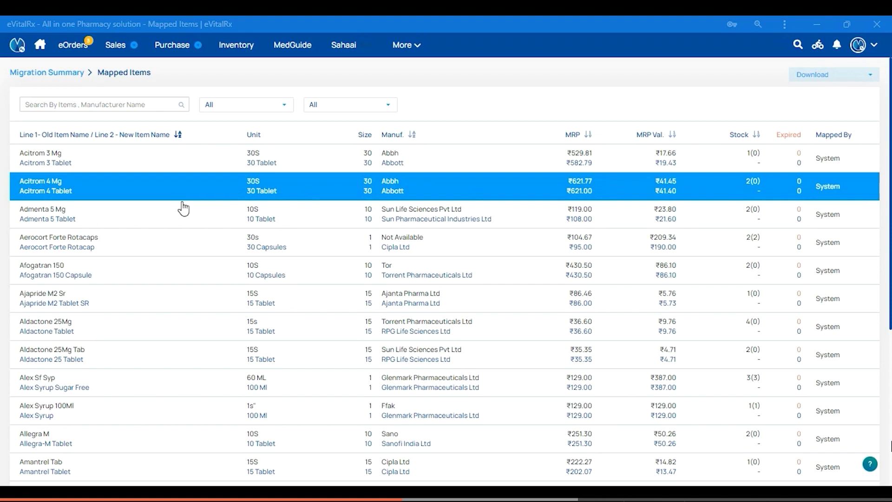
{"action": "key", "text": "alt+Left"}
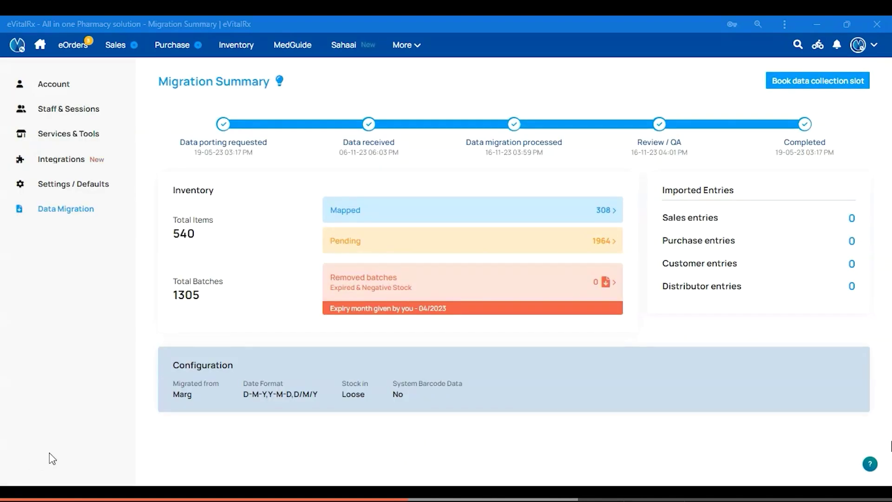
Open the pending ported items list and start mapping Amrutanjan Roll -10 Ml.
{"action": "left_click", "coordinate": [383, 250]}
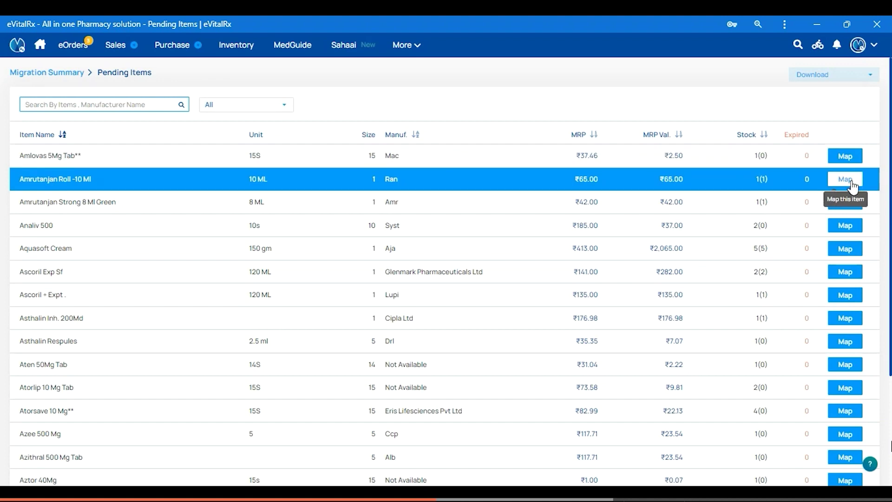
{"action": "left_click", "coordinate": [850, 181]}
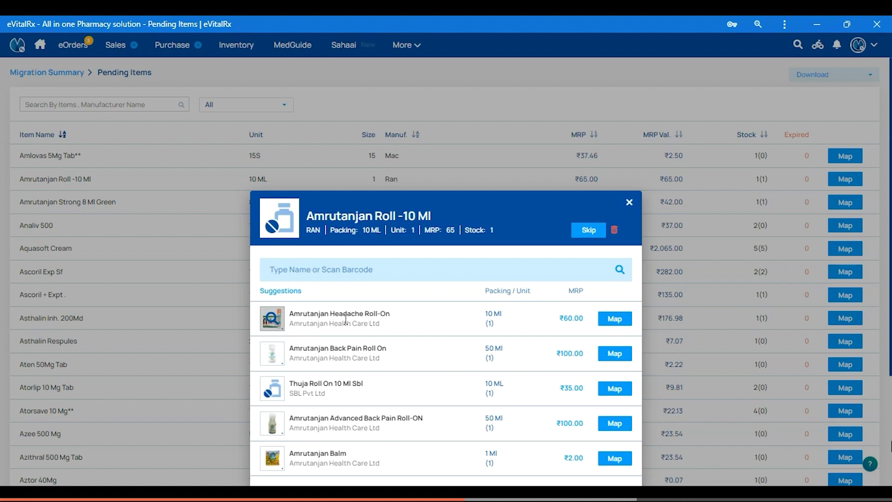
Map Amrutanjan Roll -10 Ml to Amrutanjan Headache Roll-On and confirm twice.
{"action": "left_click", "coordinate": [614, 319]}
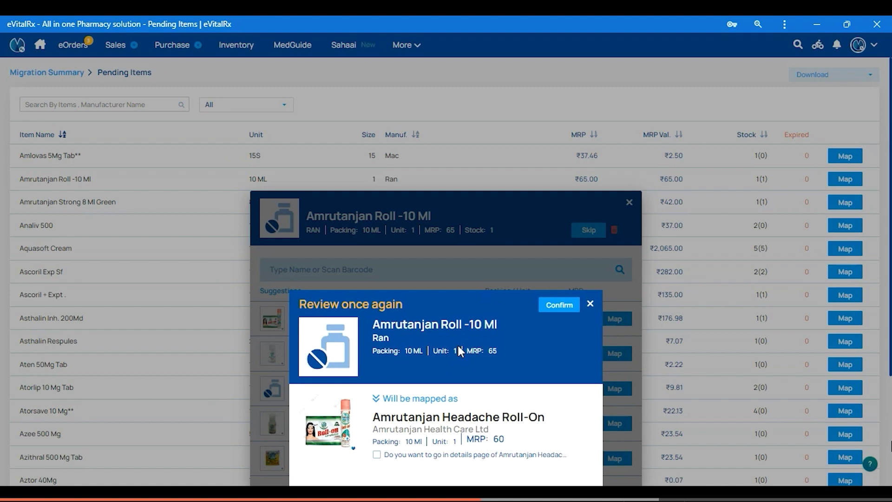
{"action": "left_click", "coordinate": [560, 305]}
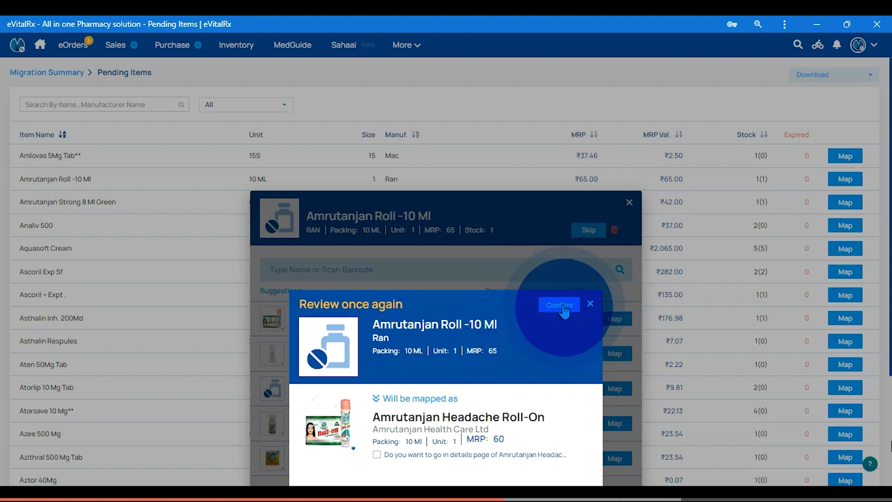
{"action": "left_click", "coordinate": [433, 276]}
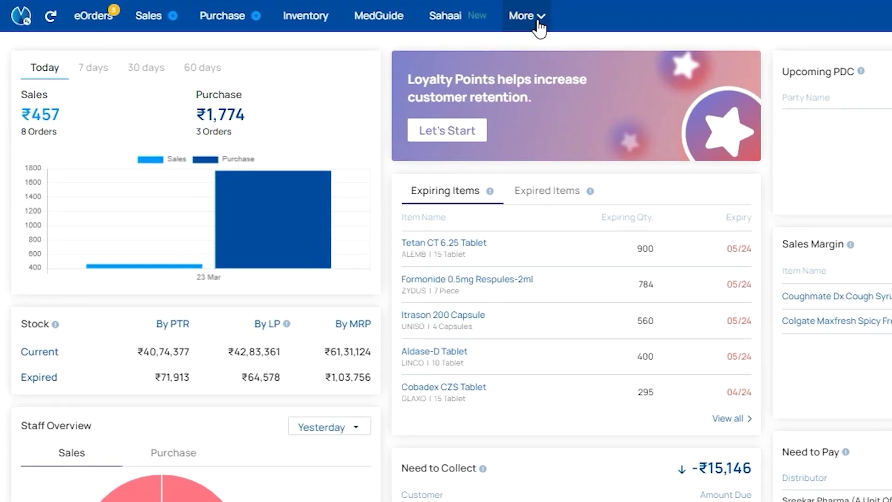
Open the Item Mapping Logs report under More > Reports > Stock Reports.
{"action": "left_click", "coordinate": [537, 18]}
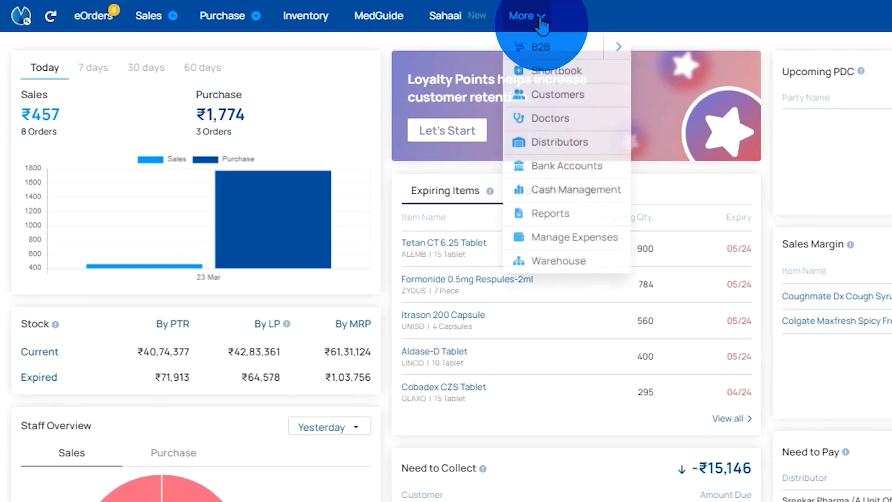
{"action": "left_click", "coordinate": [561, 209]}
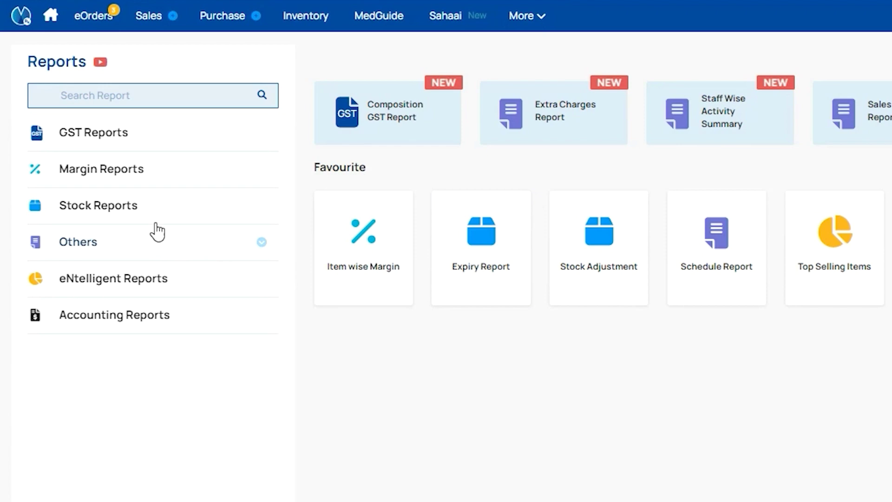
{"action": "left_click", "coordinate": [151, 215]}
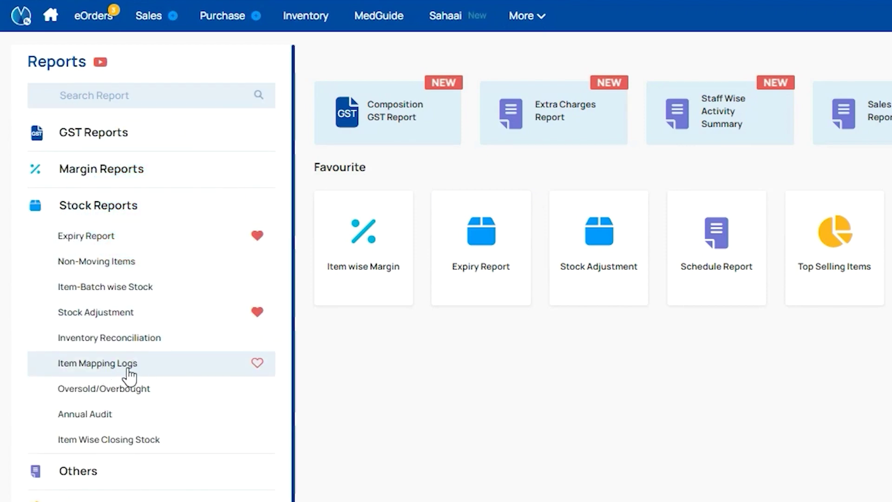
{"action": "left_click", "coordinate": [126, 369]}
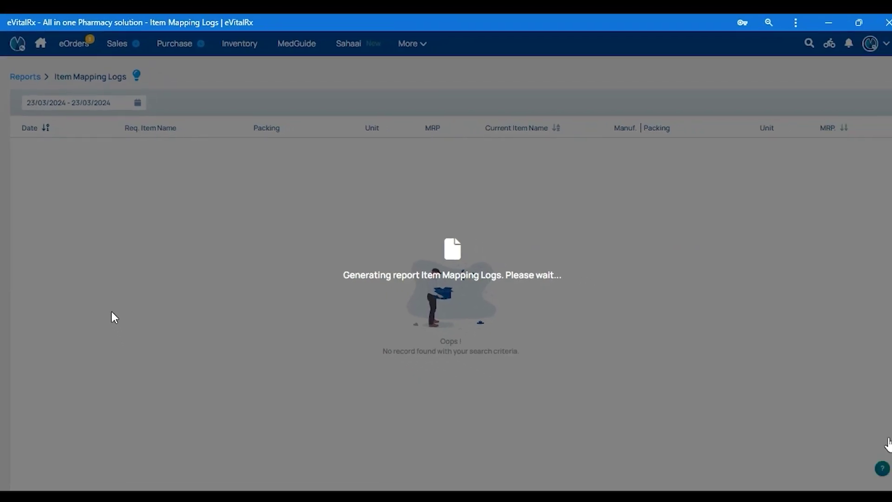